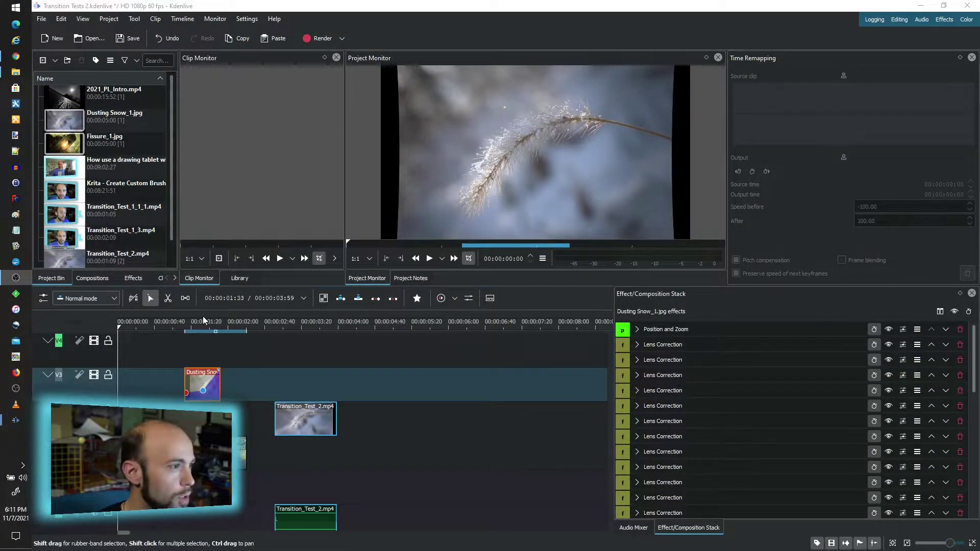
- Scrub and play the transition to preview the bright white frame and the snow image reappearing
left_click_drag(158, 323, 104, 325)
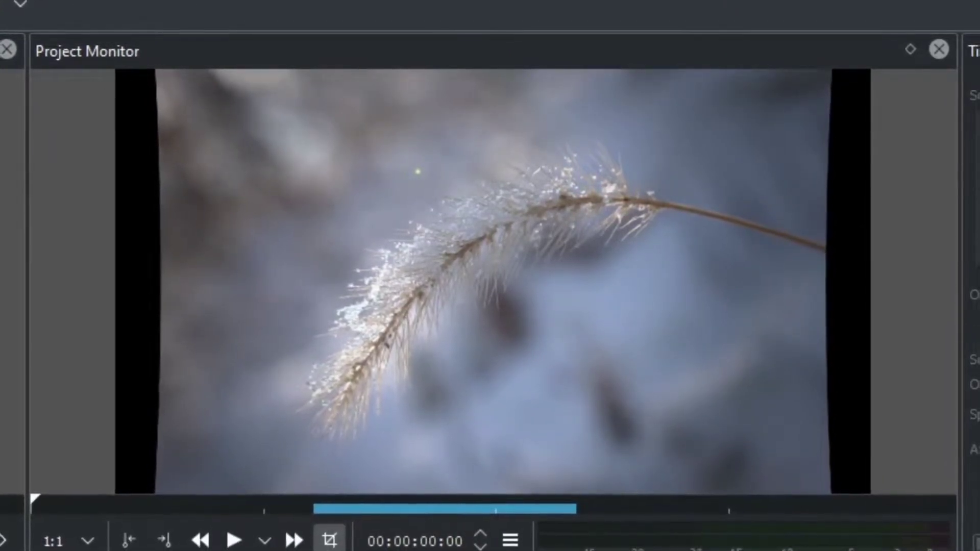
key("space")
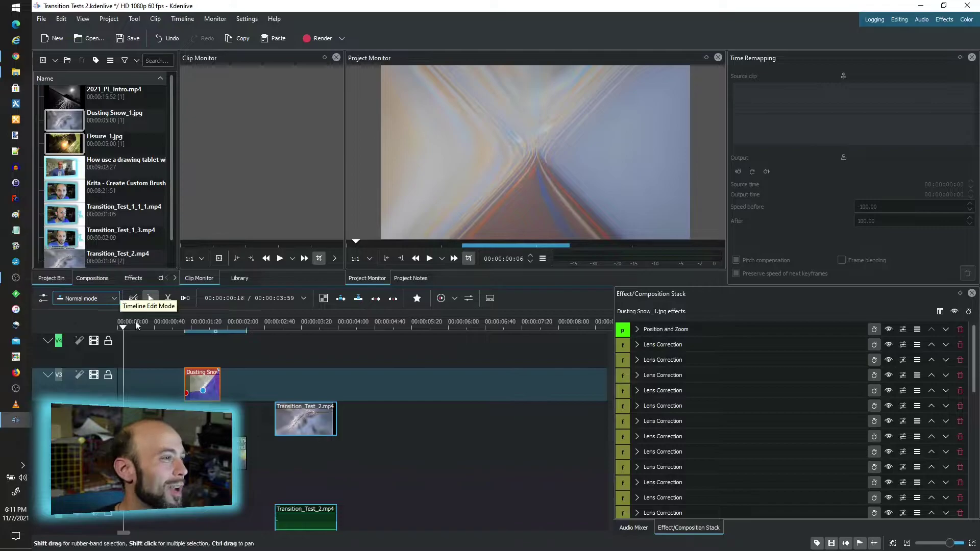
left_click(140, 327)
left_click(143, 327)
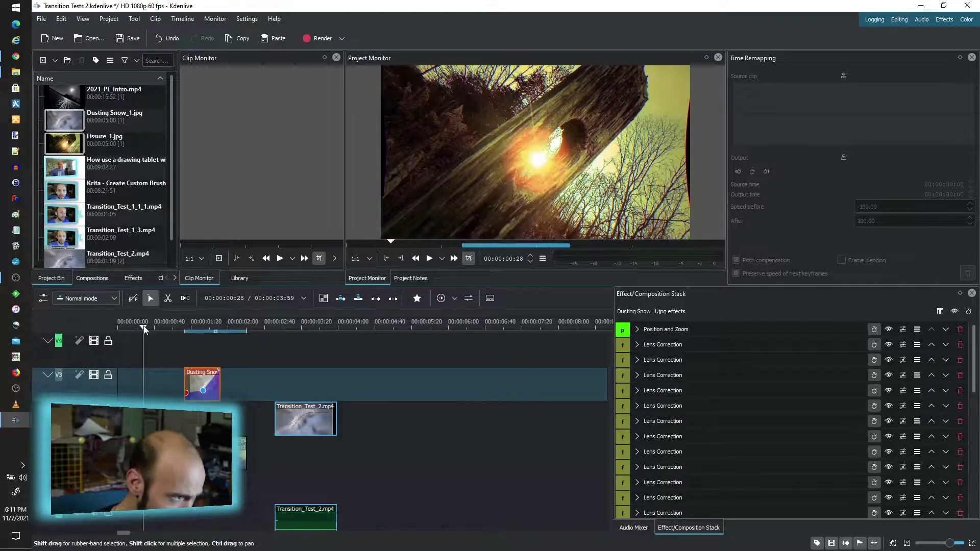
left_click_drag(144, 329, 128, 329)
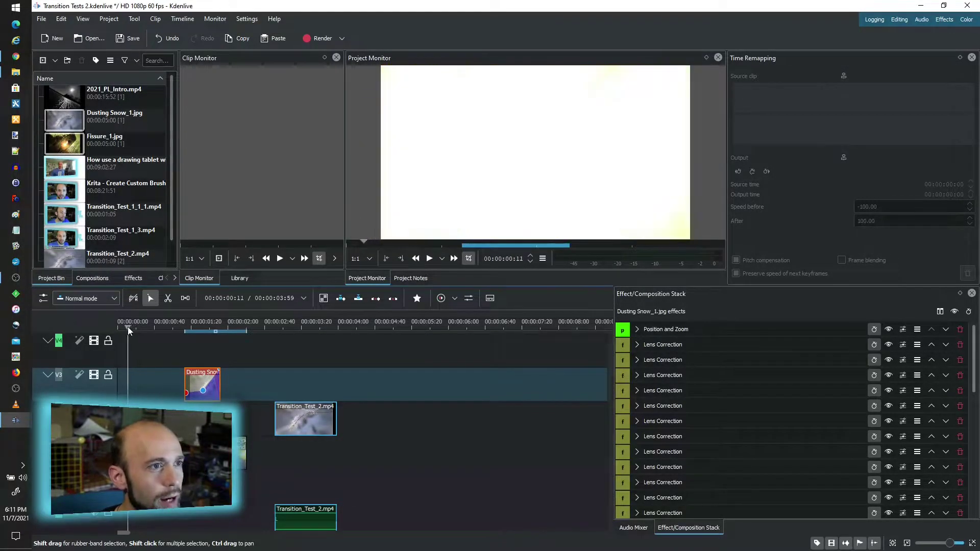
key("space")
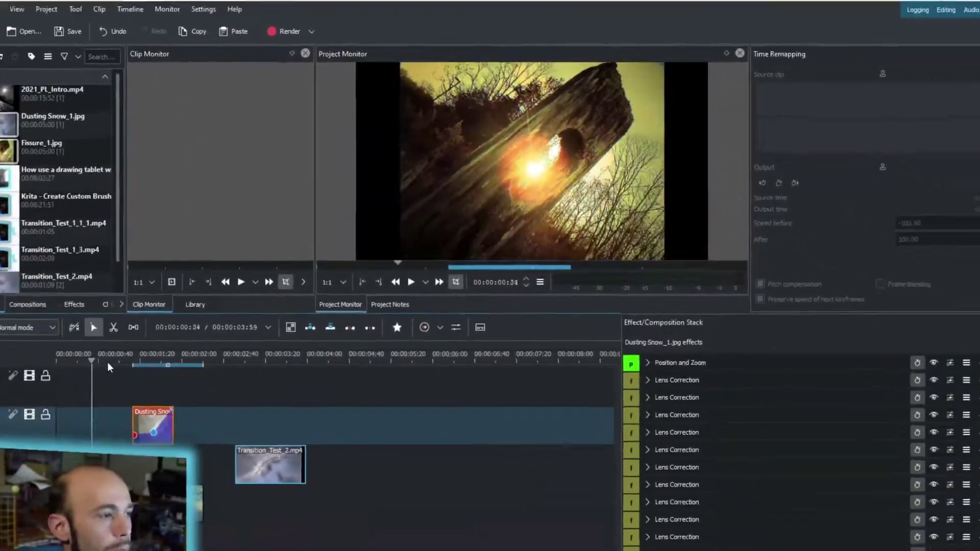
left_click(117, 362)
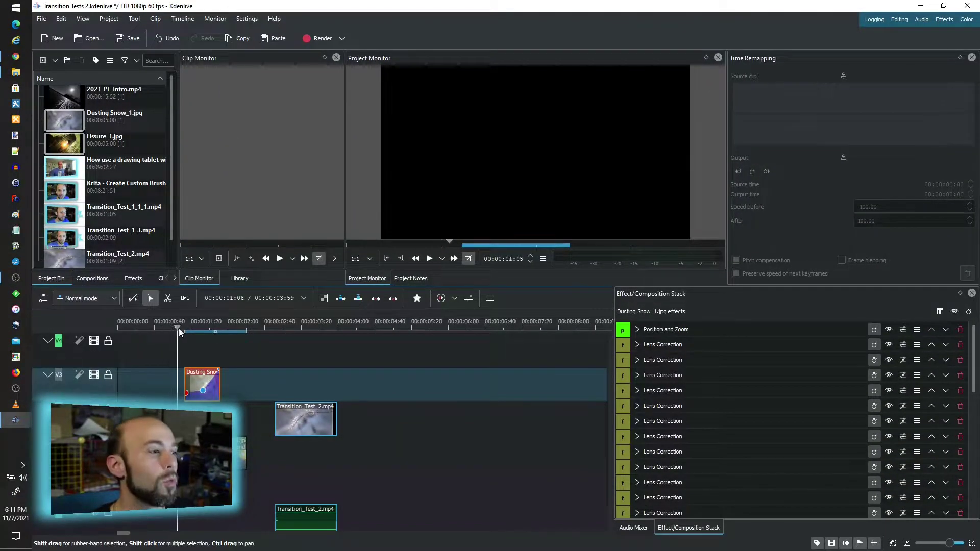
left_click_drag(187, 331, 192, 331)
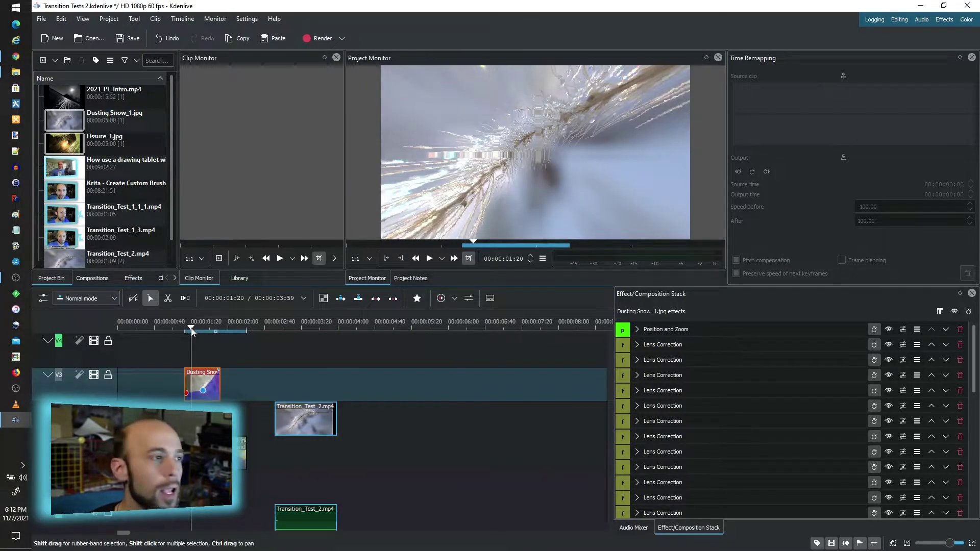
left_click_drag(192, 331, 187, 328)
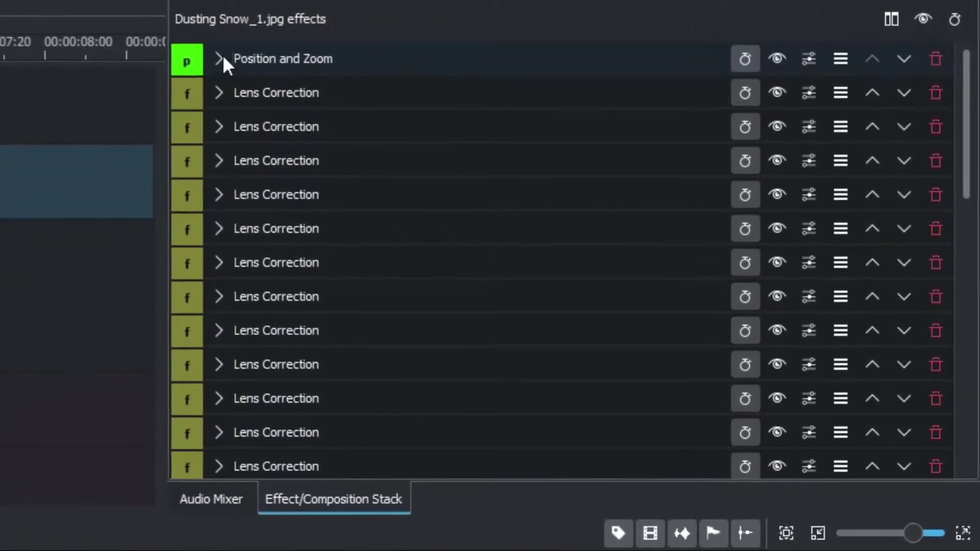
- Check the Position and Zoom effect's first and final zoomed-in keyframes, then collapse it
left_click(221, 59)
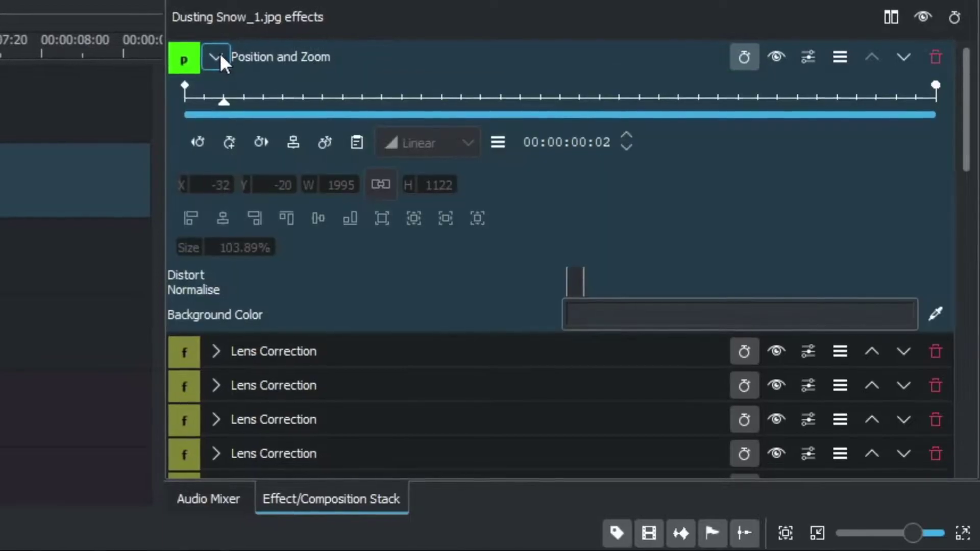
left_click(178, 85)
left_click(936, 77)
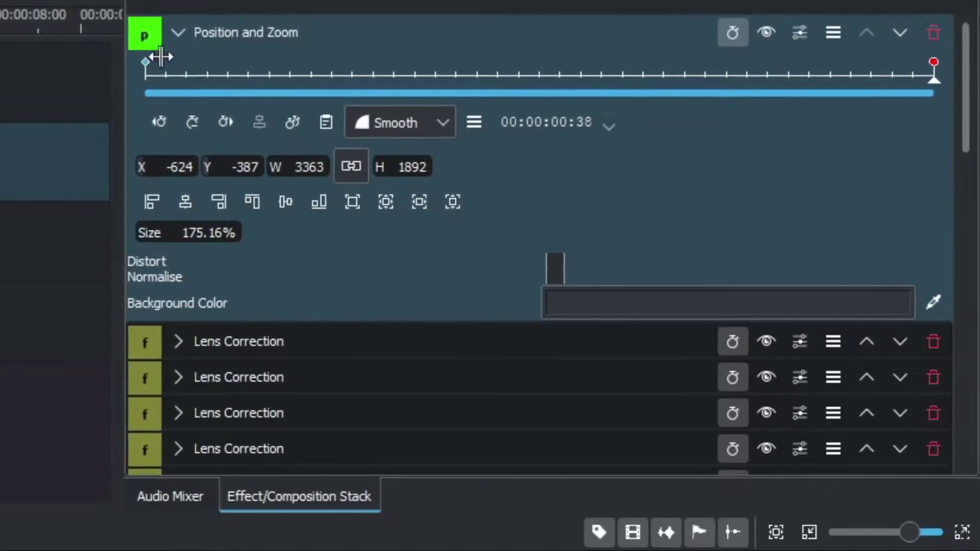
left_click(179, 35)
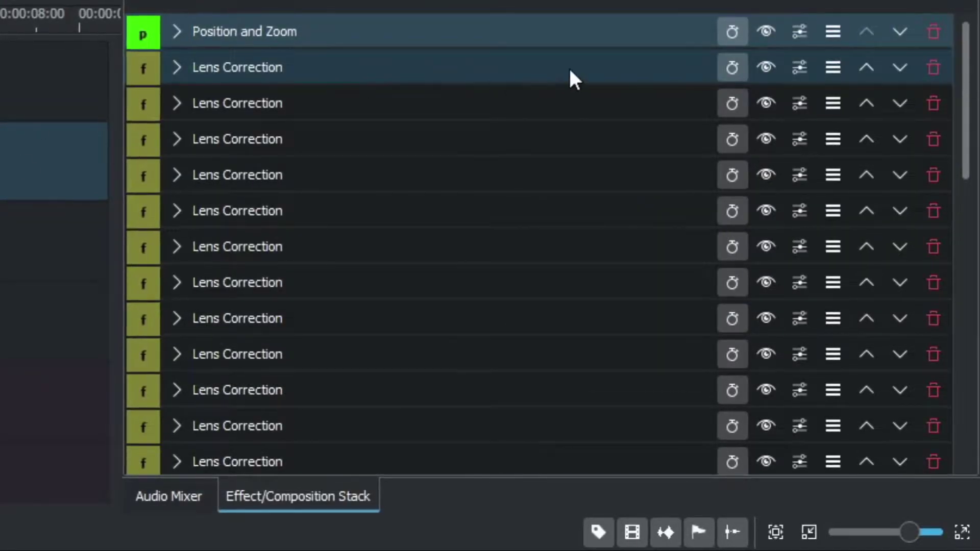
- Expand the fifth Lens Correction effect and view its first keyframe and its zero-correction end keyframe
scroll(351, 235, "down", 5)
scroll(354, 238, "down", 3)
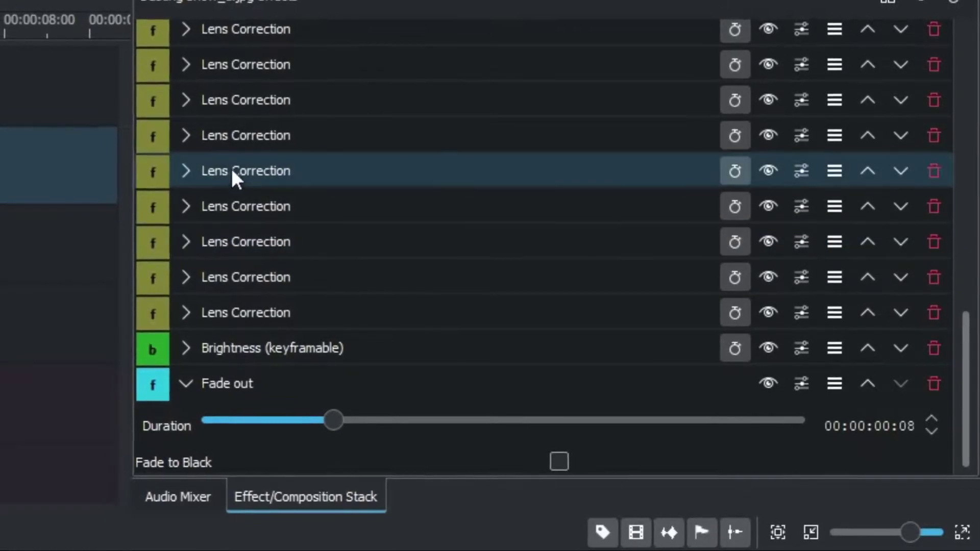
left_click(189, 172)
left_click(169, 212)
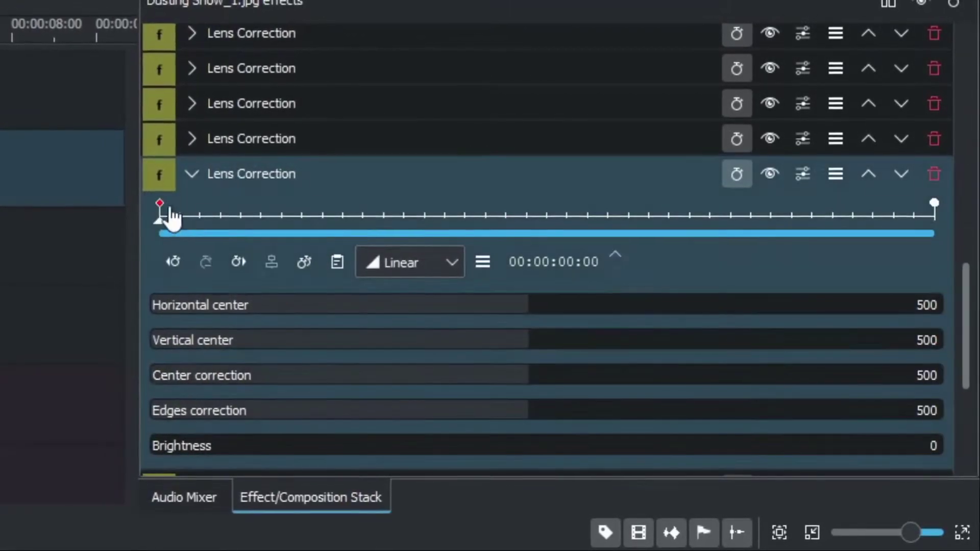
left_click(934, 206)
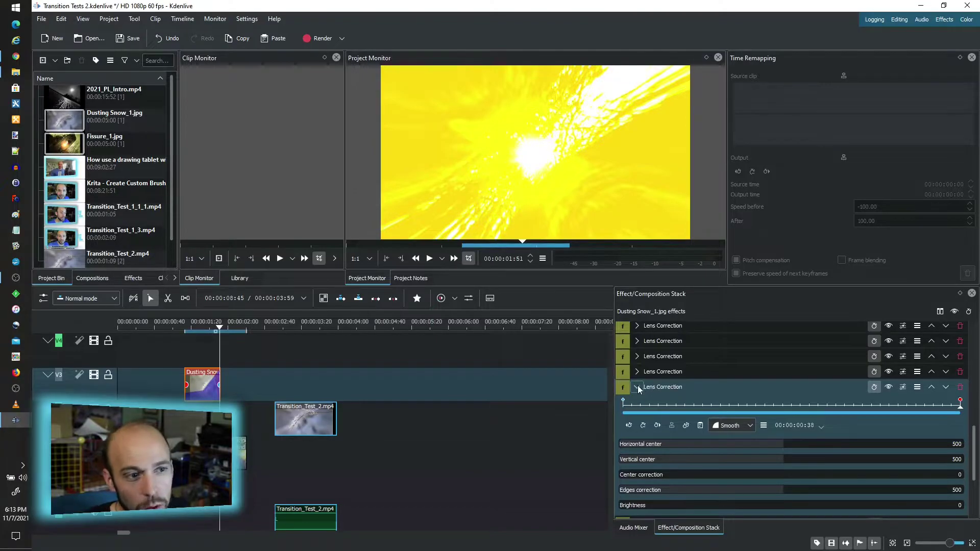
- Review Fissure_1.jpg's Position and Zoom, eight Lens Corrections and Brightness, then reselect Dusting Snow_1.jpg
left_click(638, 388)
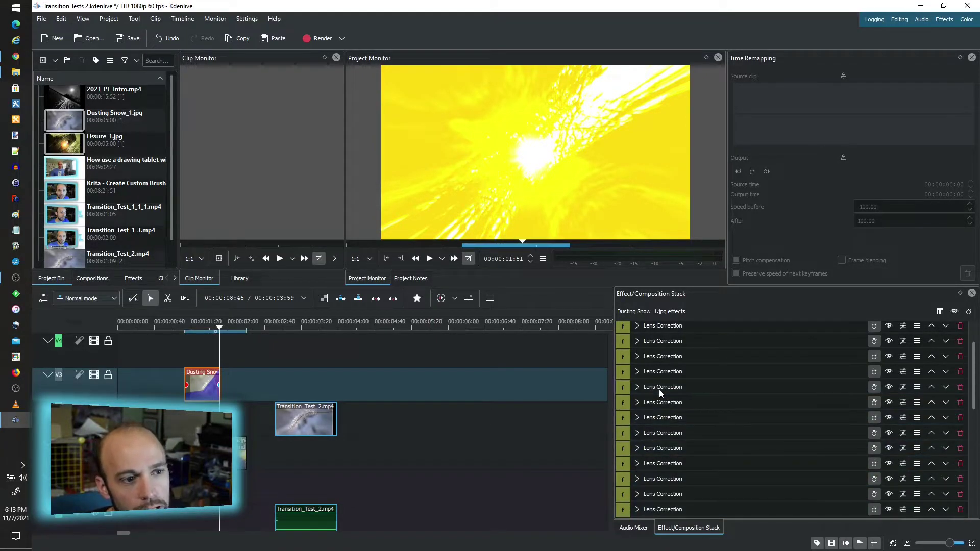
scroll(660, 390, "up", 3)
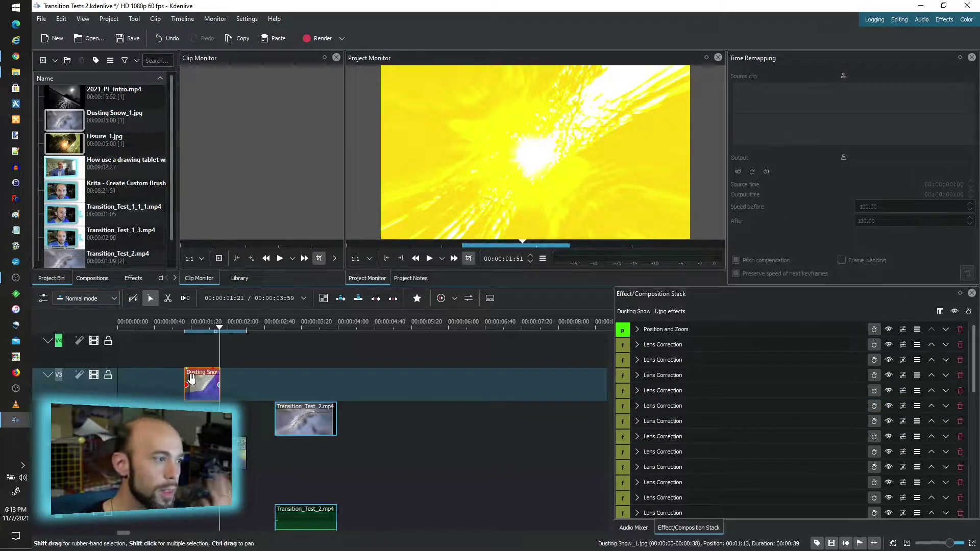
left_click(540, 440)
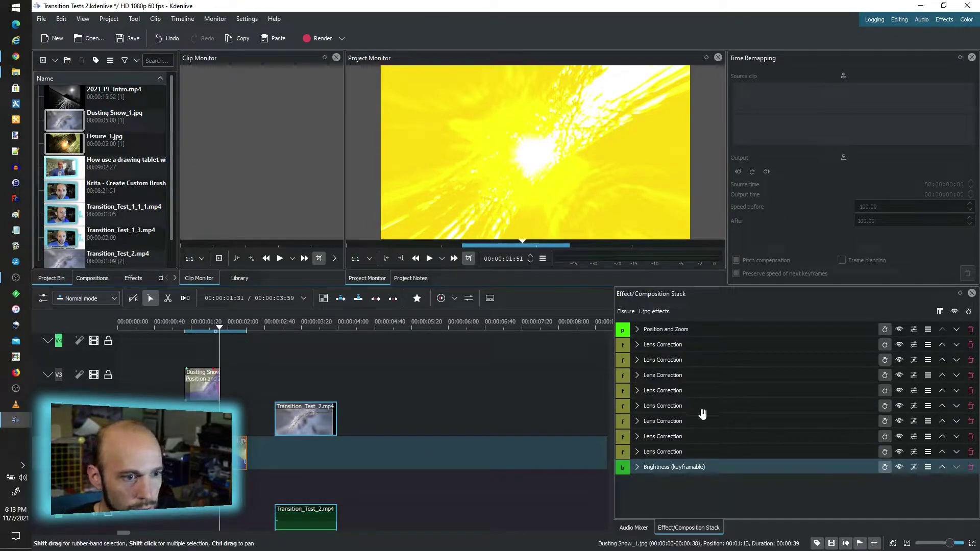
left_click(212, 393)
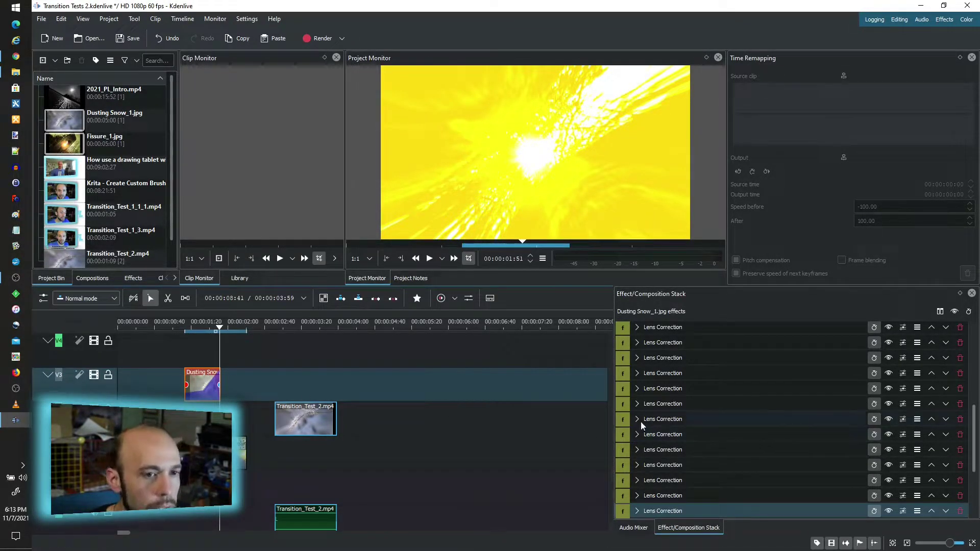
scroll(644, 423, "up", 1)
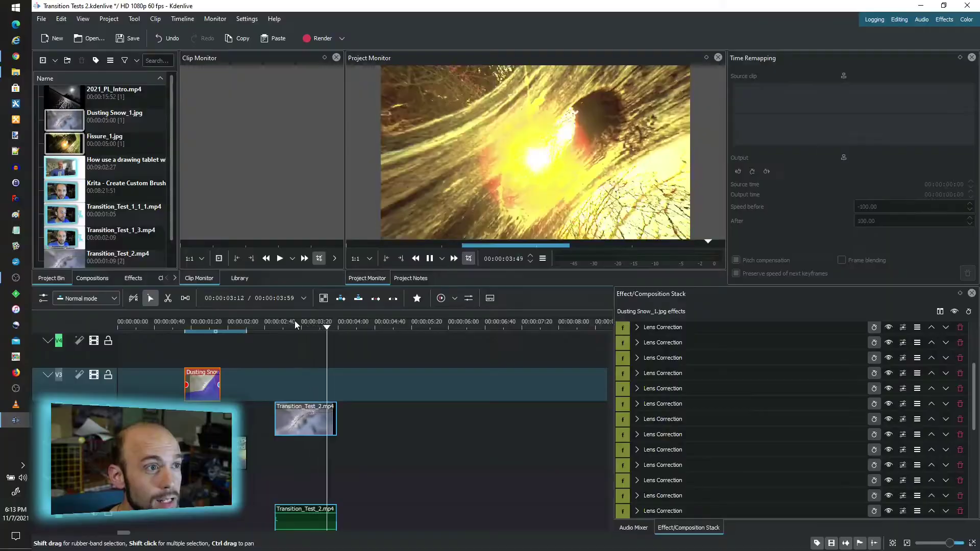
left_click_drag(295, 320, 285, 326)
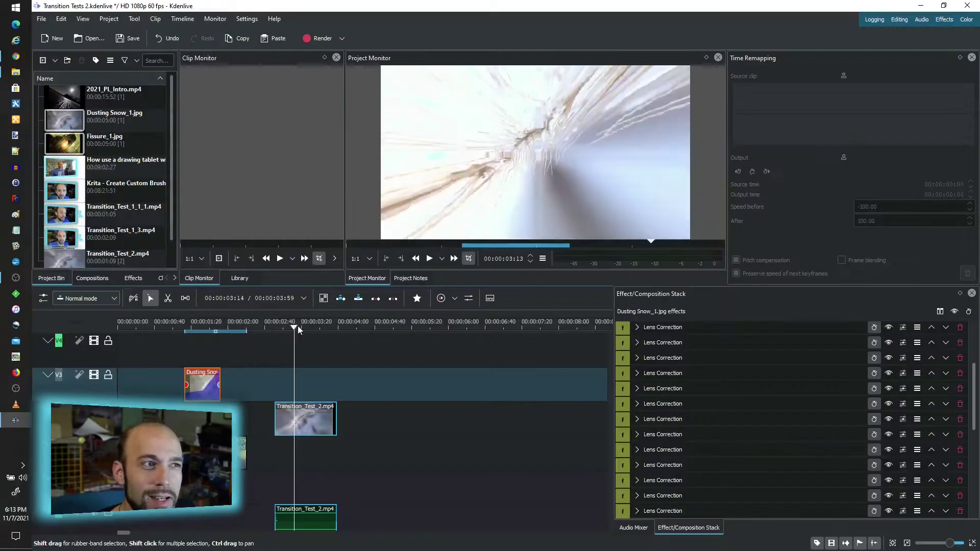
left_click_drag(298, 325, 268, 326)
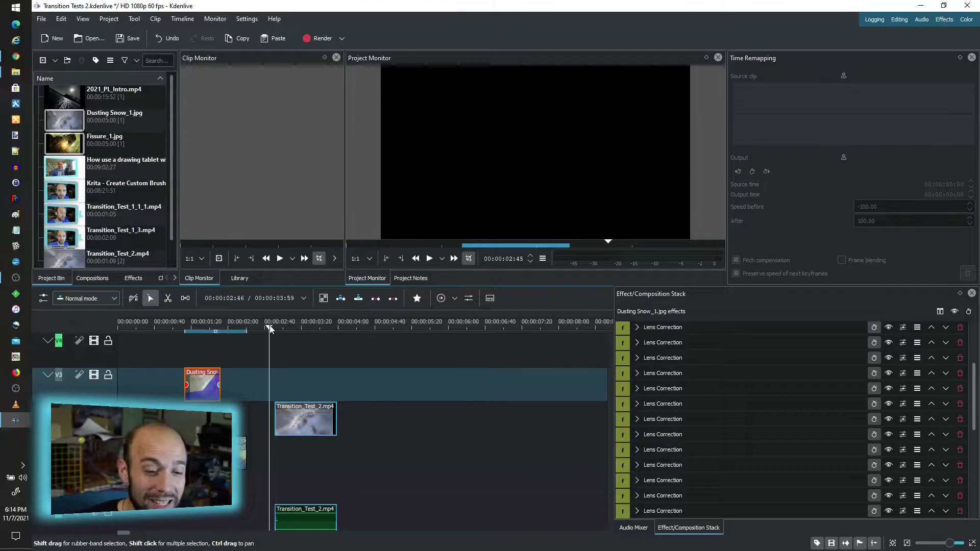
left_click_drag(270, 328, 247, 327)
left_click_drag(130, 346, 225, 345)
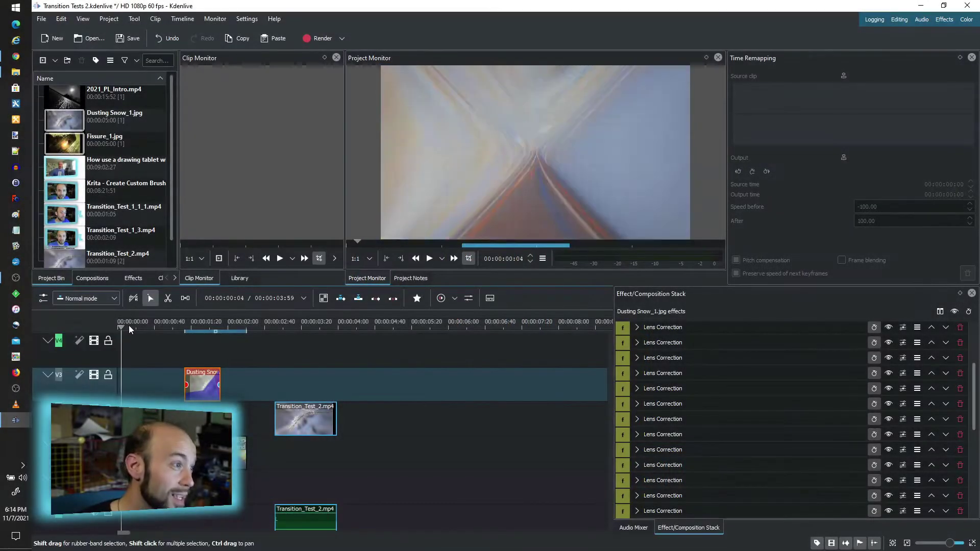
left_click(130, 326)
left_click_drag(131, 328, 158, 330)
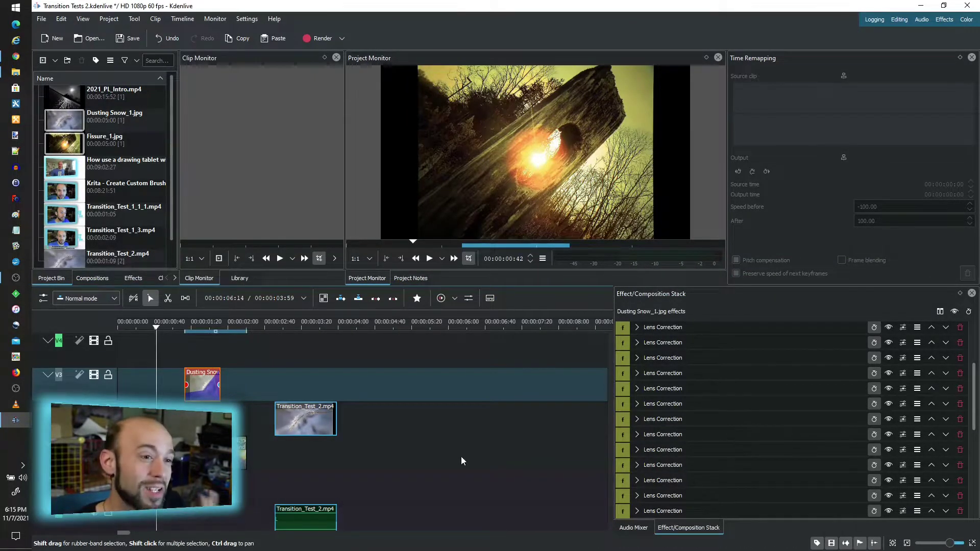
key("ctrl+alt+p")
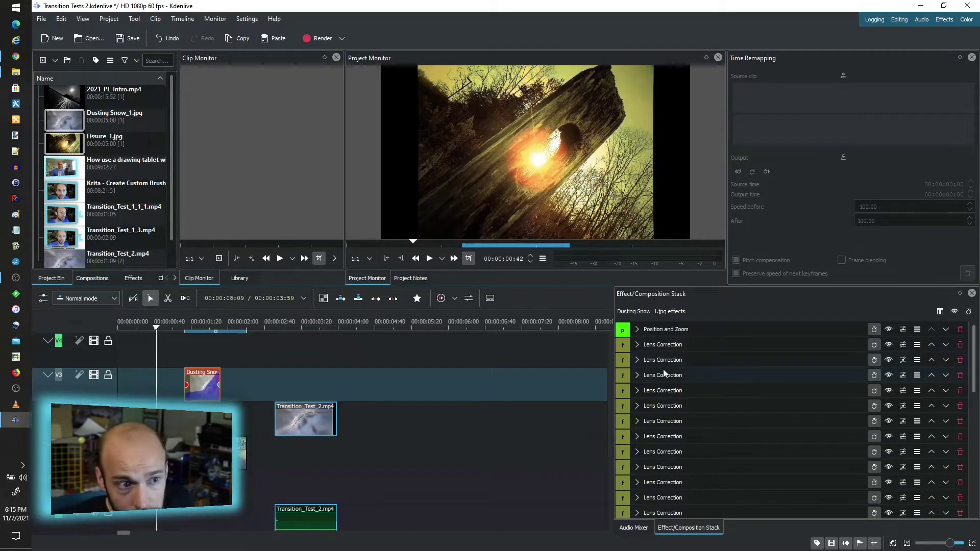
key("ctrl+alt+f")
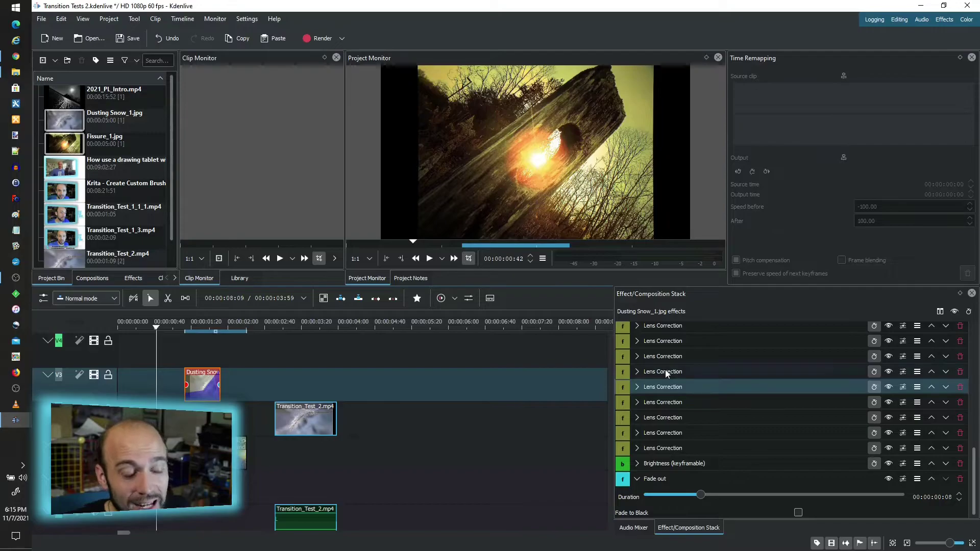
scroll(664, 368, "up", 3)
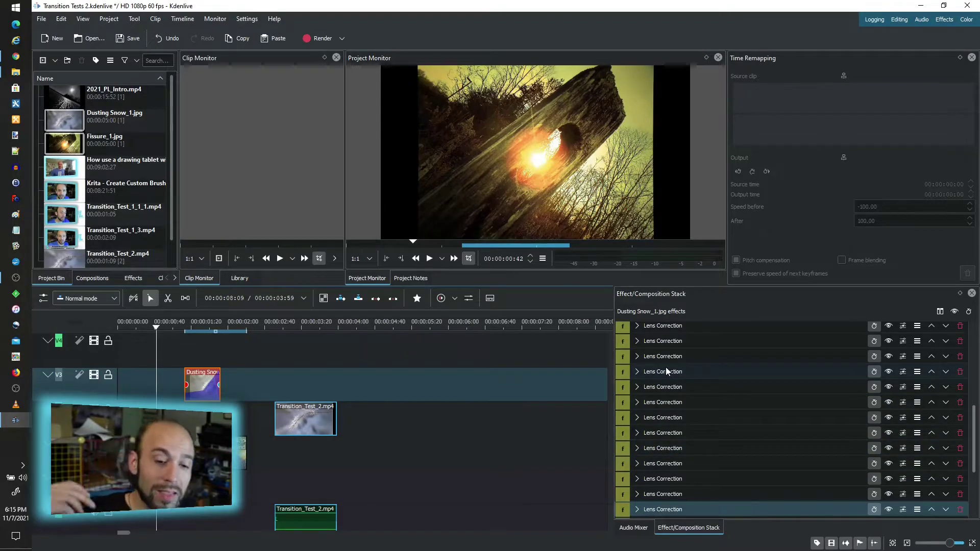